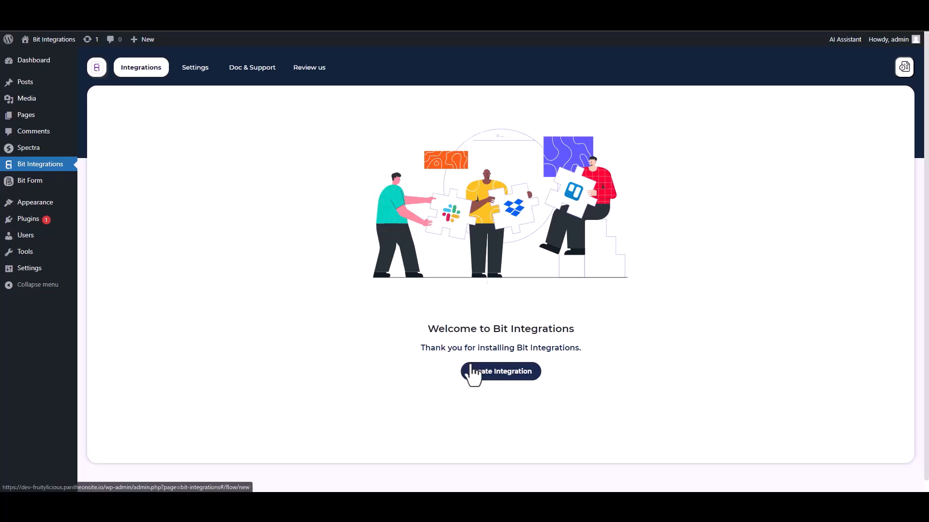
- Start a new integration with Spectra as the trigger and begin fetching its form data
{"action": "type", "text": "sp"}
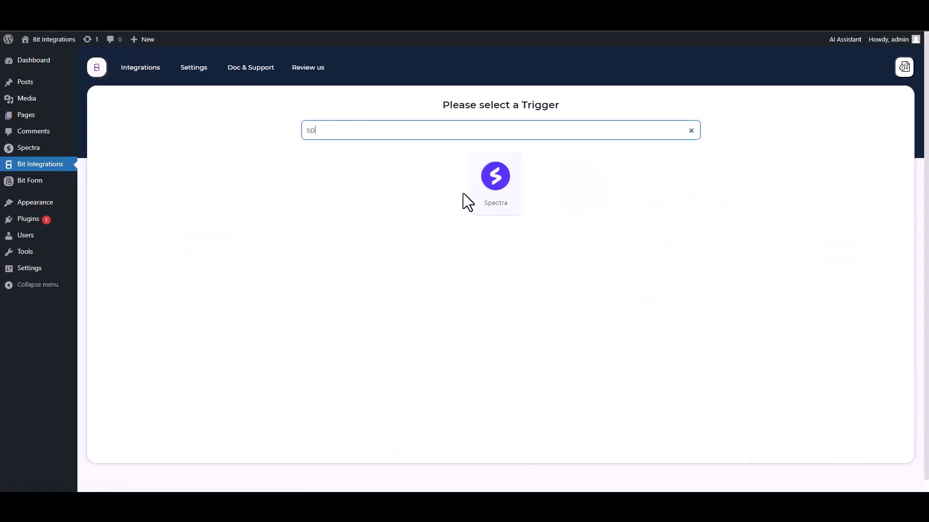
{"action": "left_click", "coordinate": [466, 194]}
{"action": "left_click", "coordinate": [497, 224]}
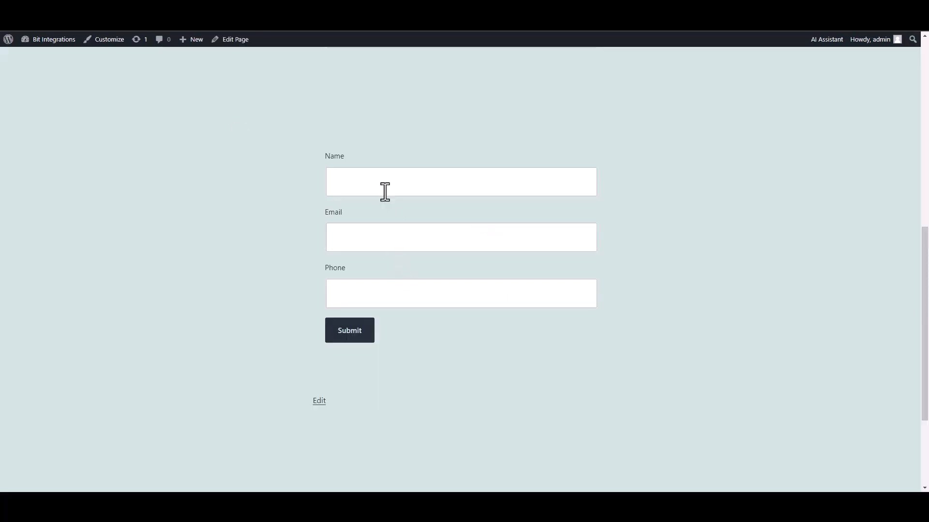
- Submit the Spectra form with name 'test', a sample e-mail address and a phone number
{"action": "left_click", "coordinate": [383, 190]}
{"action": "type", "text": "test"}
{"action": "left_click", "coordinate": [549, 240]}
{"action": "type", "text": "test@gmail.com"}
{"action": "left_click", "coordinate": [582, 281]}
{"action": "type", "text": "45645625"}
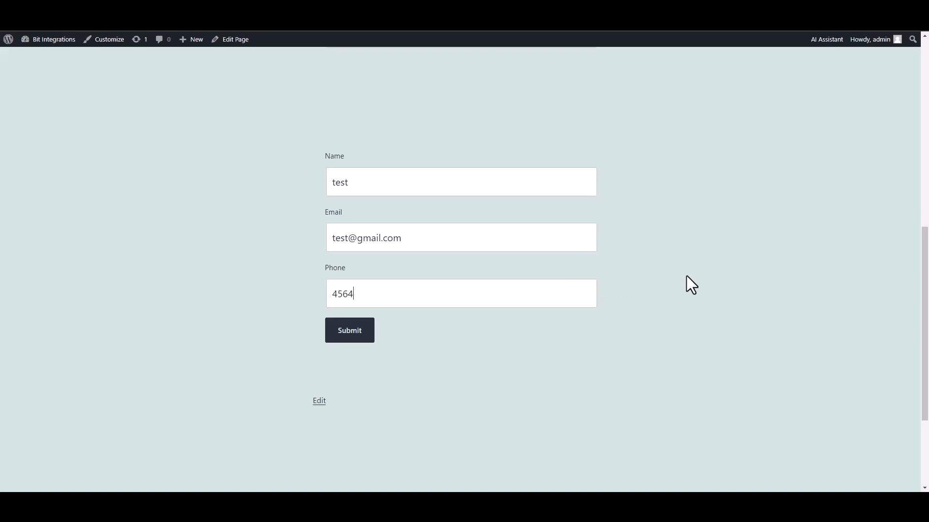
{"action": "left_click", "coordinate": [359, 337]}
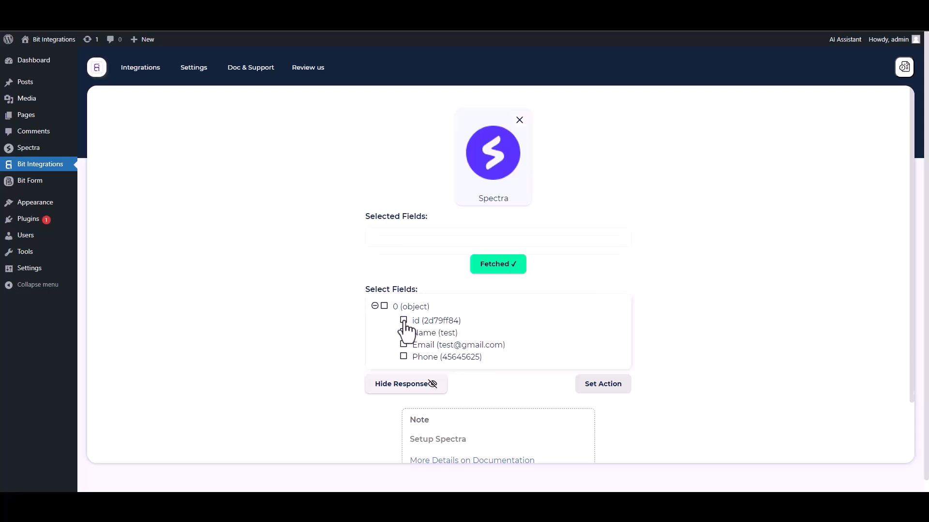
- Select the fetched id, Name, Email and Phone fields
{"action": "left_click", "coordinate": [404, 321]}
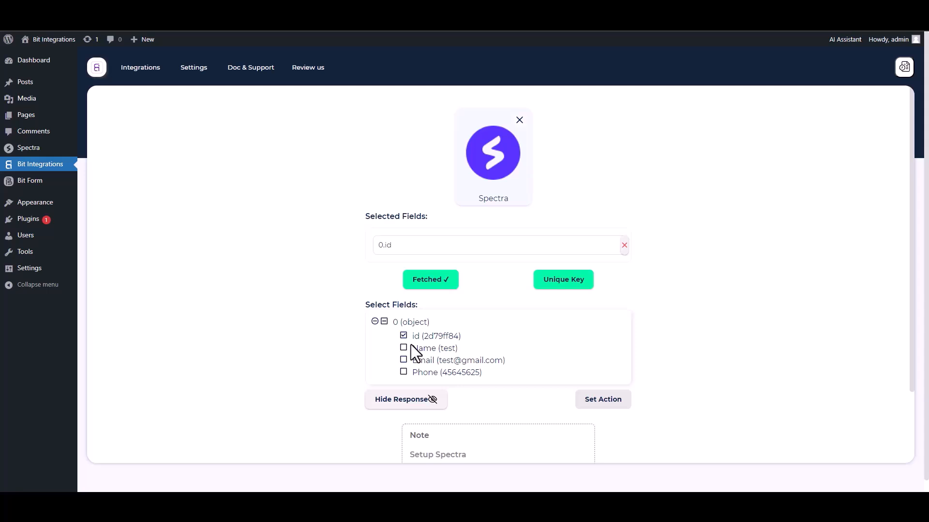
{"action": "left_click", "coordinate": [404, 348]}
{"action": "left_click", "coordinate": [404, 384]}
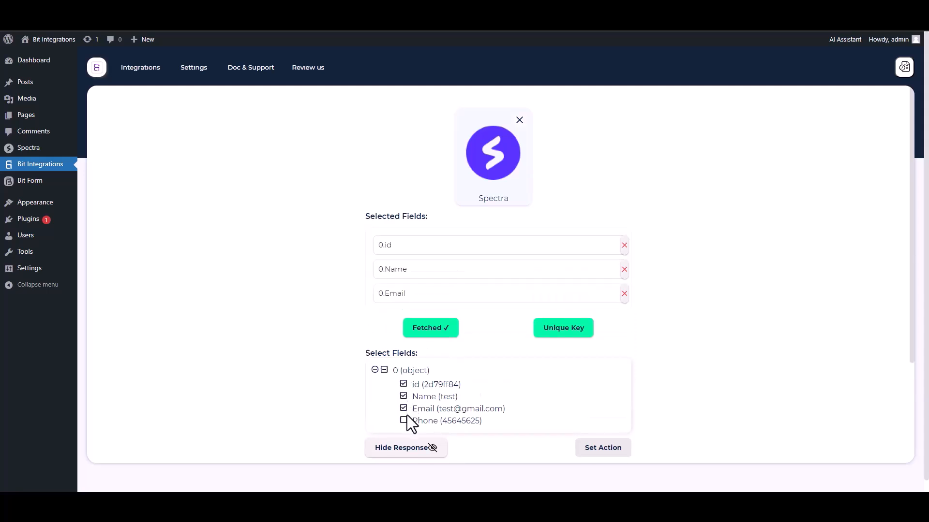
{"action": "left_click", "coordinate": [404, 420]}
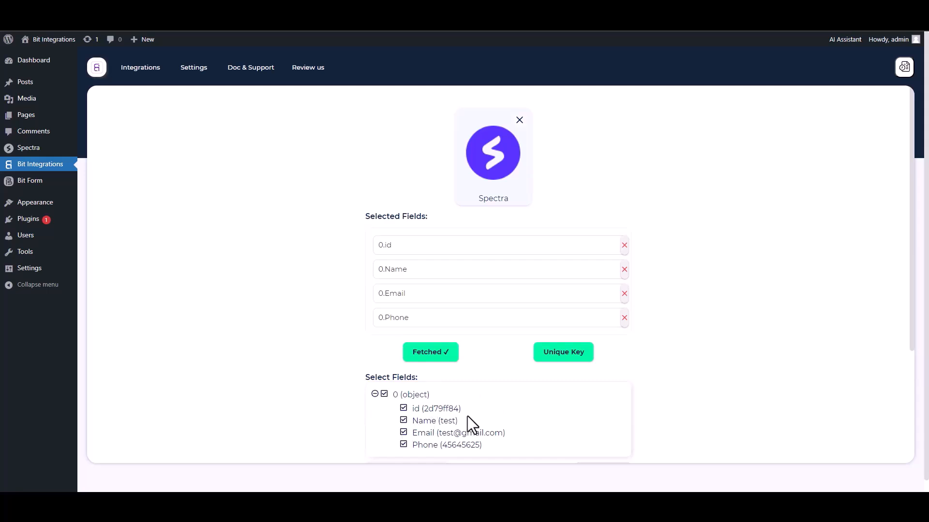
- Set 0.id as the unique primary key
{"action": "left_click", "coordinate": [561, 360]}
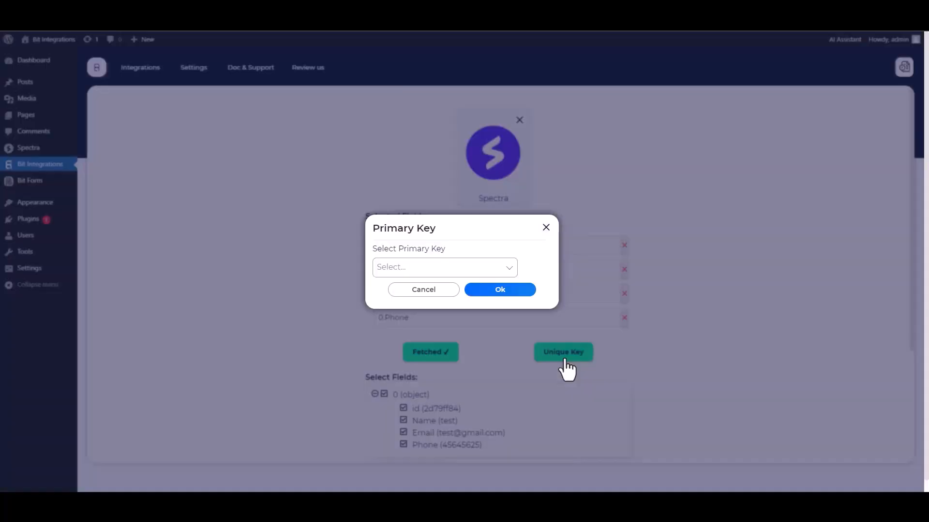
{"action": "left_click", "coordinate": [437, 268]}
{"action": "left_click", "coordinate": [392, 288]}
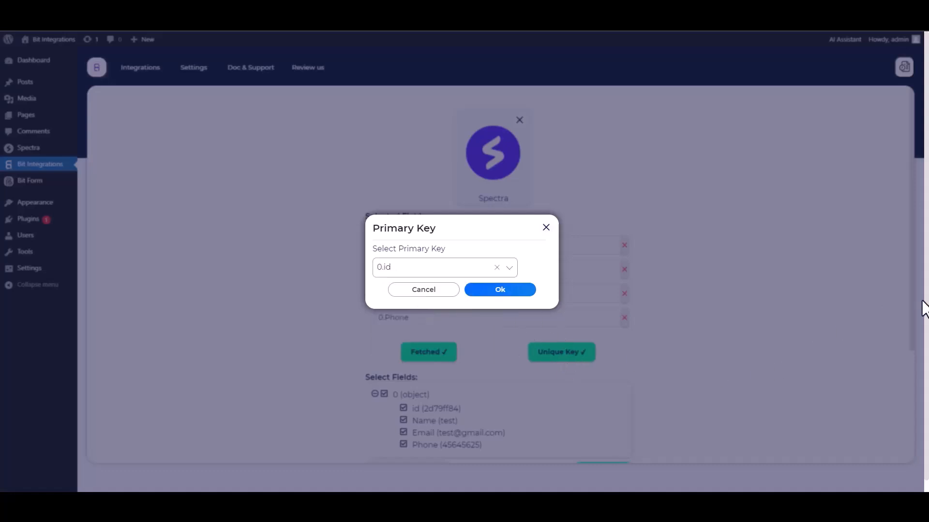
{"action": "left_click", "coordinate": [500, 292]}
{"action": "scroll", "coordinate": [666, 292], "scroll_direction": "down", "scroll_amount": 1}
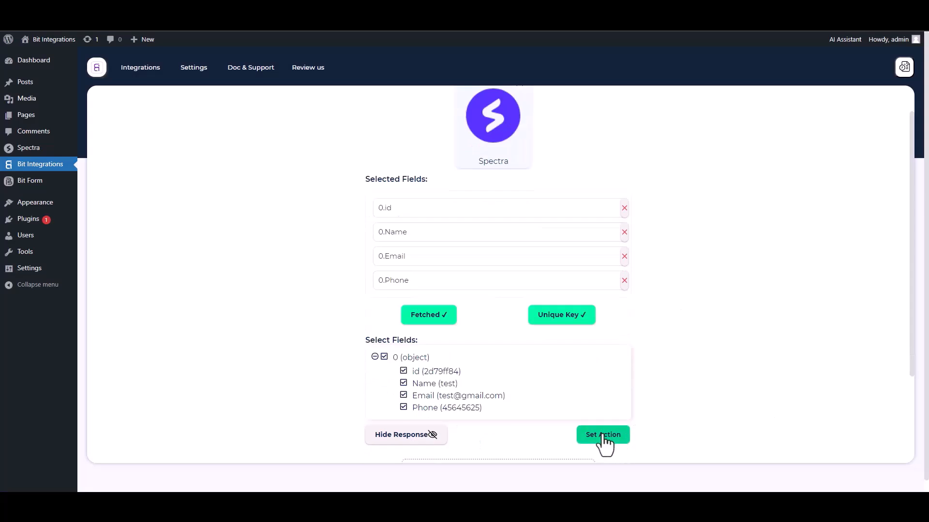
- Search 'th' among actions and choose ThriveAutomator as the action
{"action": "left_click", "coordinate": [603, 435]}
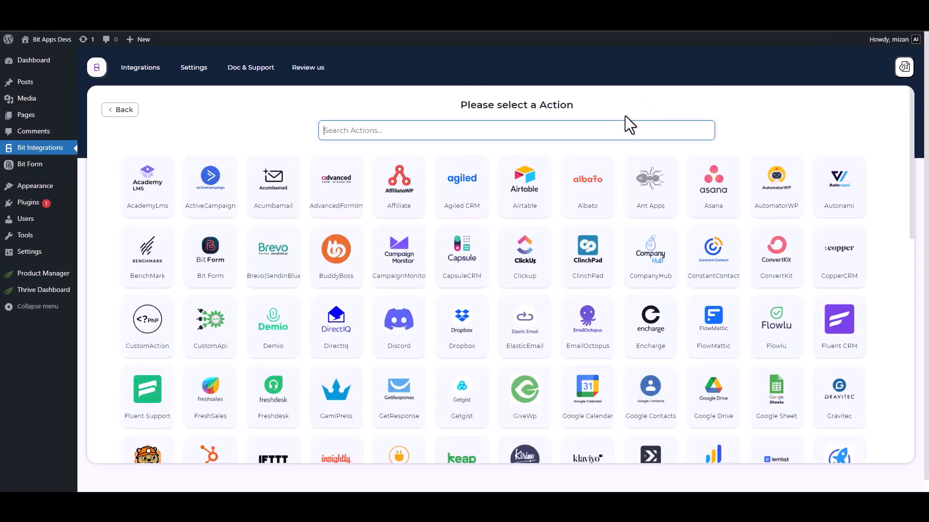
{"action": "type", "text": "th"}
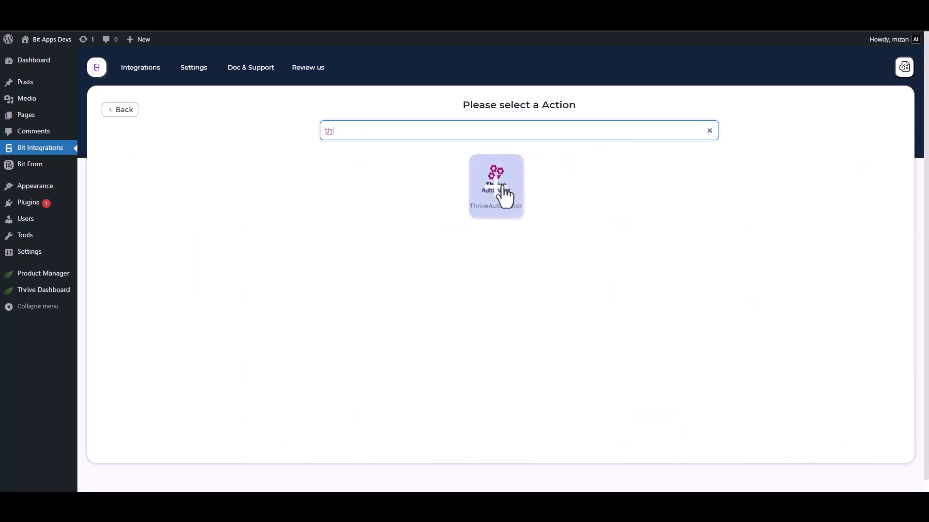
{"action": "left_click", "coordinate": [505, 196]}
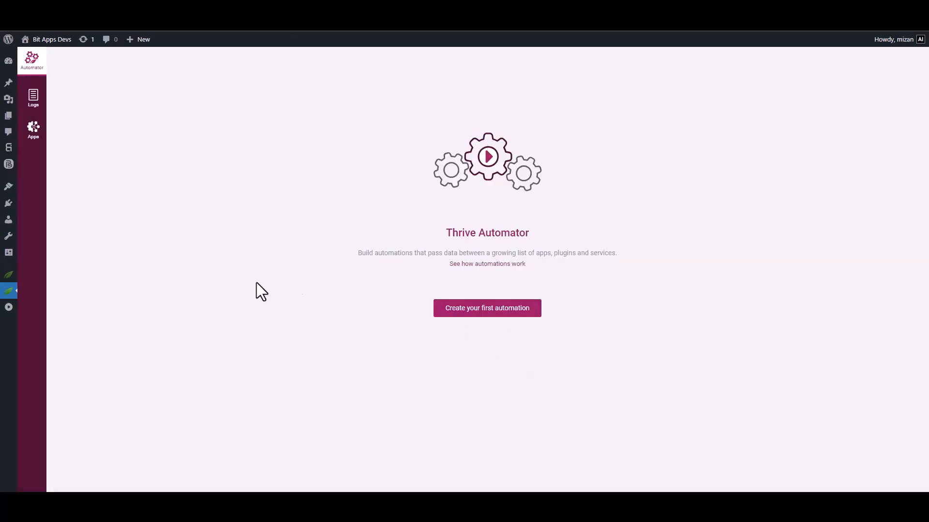
- Create an automation with an Incoming webhook trigger, copy its URL, and start listening
{"action": "left_click", "coordinate": [464, 312]}
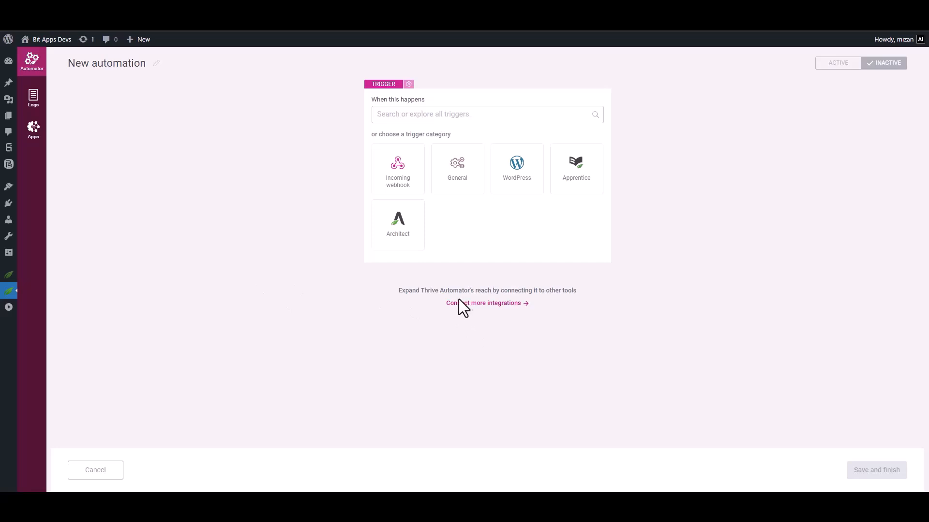
{"action": "left_click", "coordinate": [394, 180]}
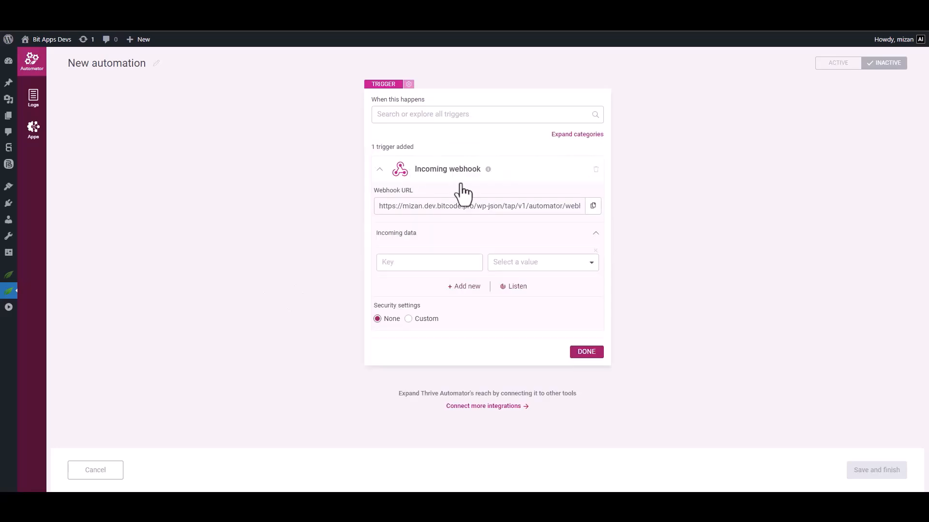
{"action": "left_click", "coordinate": [593, 206]}
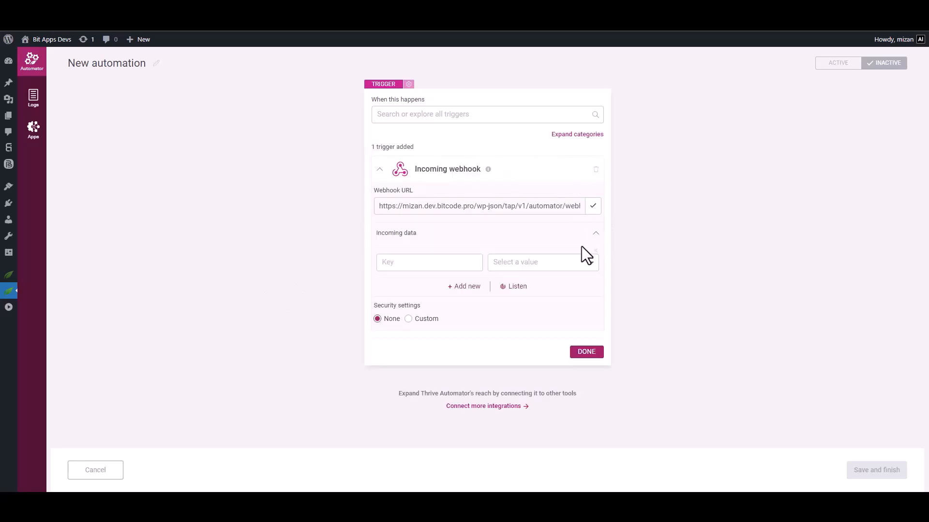
{"action": "left_click", "coordinate": [516, 289]}
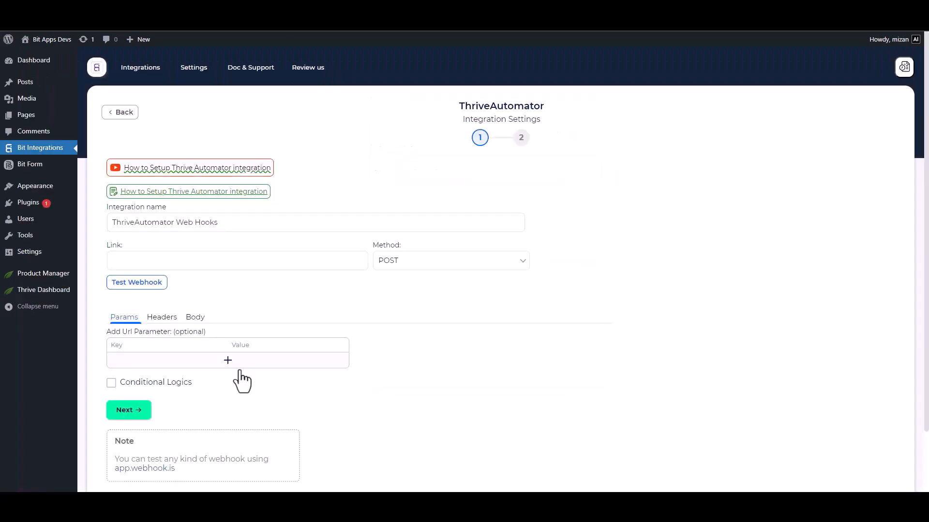
- Paste the Thrive webhook URL into Link and send the body as application/json
{"action": "left_click", "coordinate": [219, 261]}
{"action": "key", "text": "ctrl+v"}
{"action": "scroll", "coordinate": [222, 297], "scroll_direction": "down", "scroll_amount": 2}
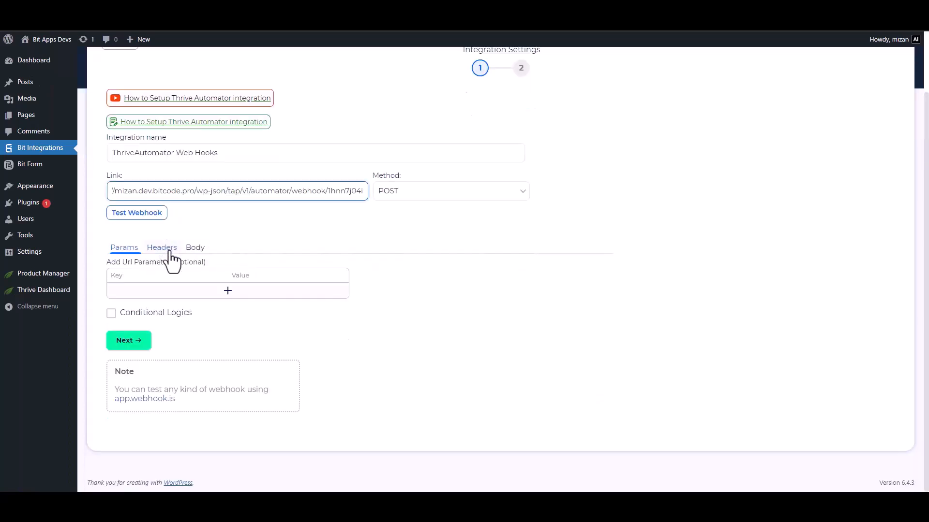
{"action": "left_click", "coordinate": [196, 249]}
{"action": "left_click", "coordinate": [137, 274]}
{"action": "left_click", "coordinate": [276, 309]}
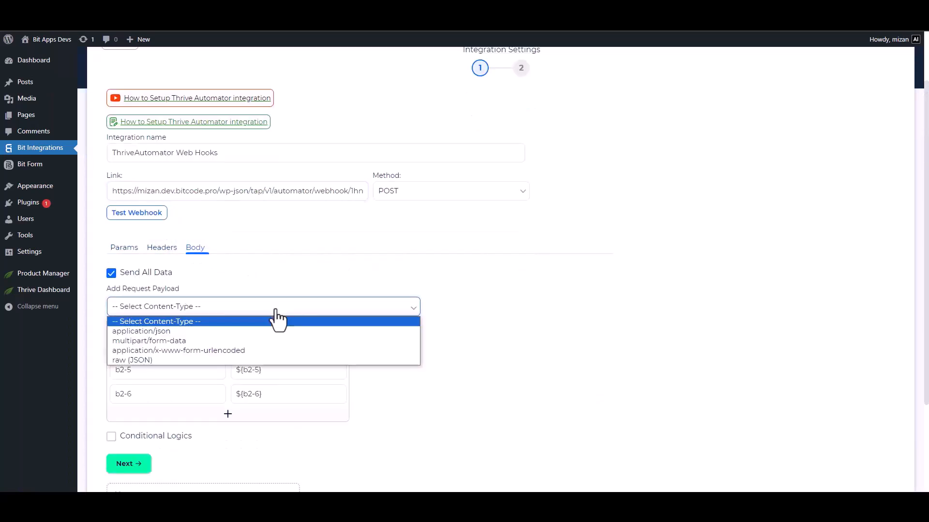
{"action": "left_click", "coordinate": [182, 332]}
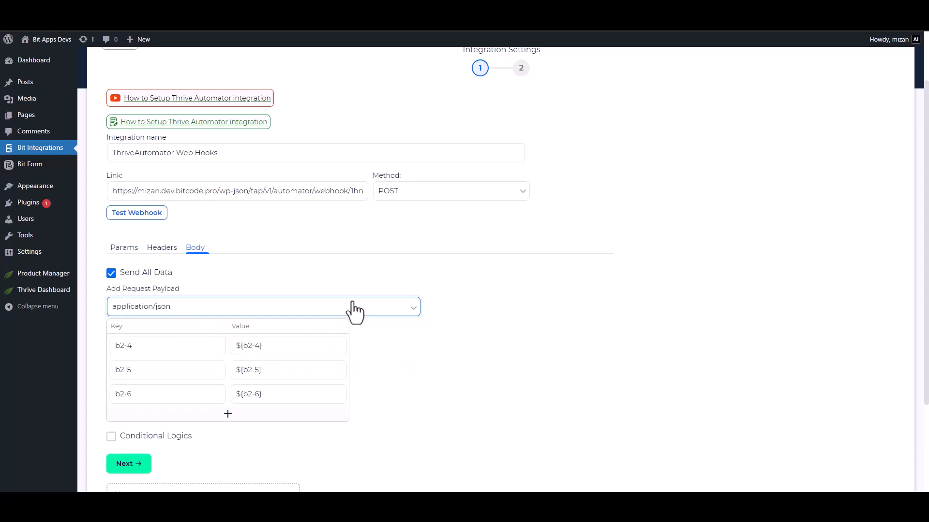
- Test the webhook, leave conditional logic off, and finish and save the integration
{"action": "left_click", "coordinate": [145, 217]}
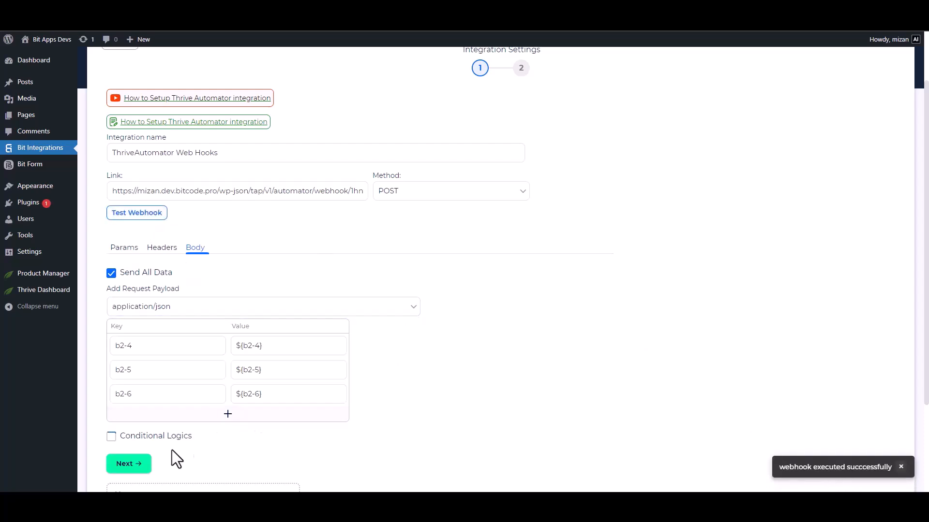
{"action": "left_click", "coordinate": [111, 436]}
{"action": "scroll", "coordinate": [111, 437], "scroll_direction": "down", "scroll_amount": 2}
{"action": "scroll", "coordinate": [417, 256], "scroll_direction": "down", "scroll_amount": 1}
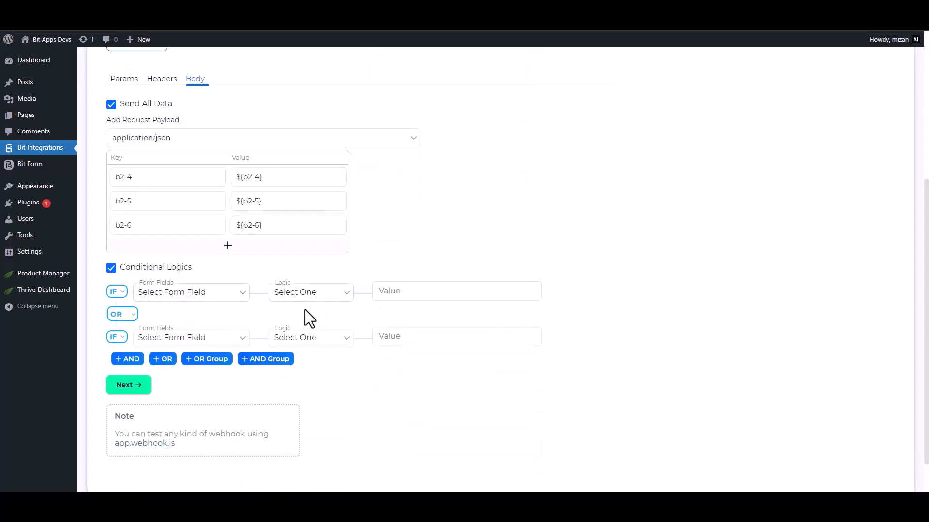
{"action": "left_click", "coordinate": [112, 269]}
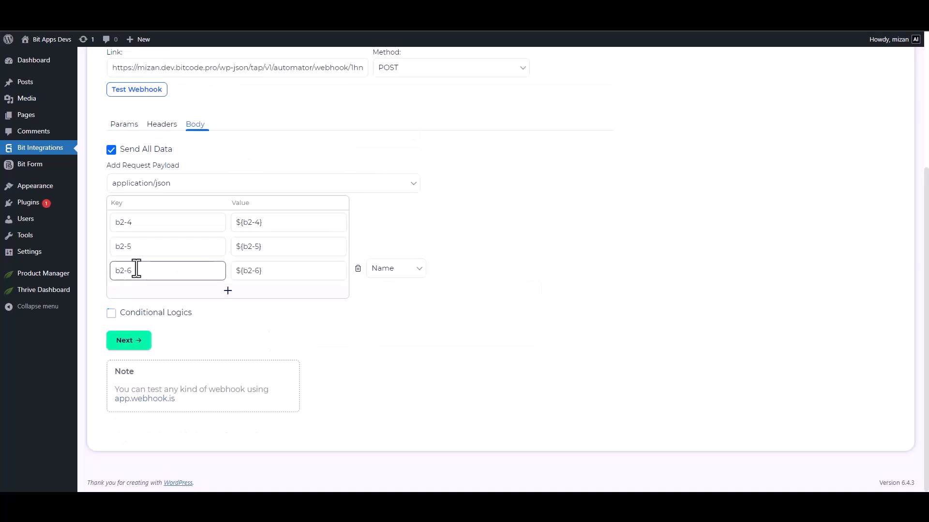
{"action": "left_click", "coordinate": [129, 341]}
{"action": "left_click", "coordinate": [517, 205]}
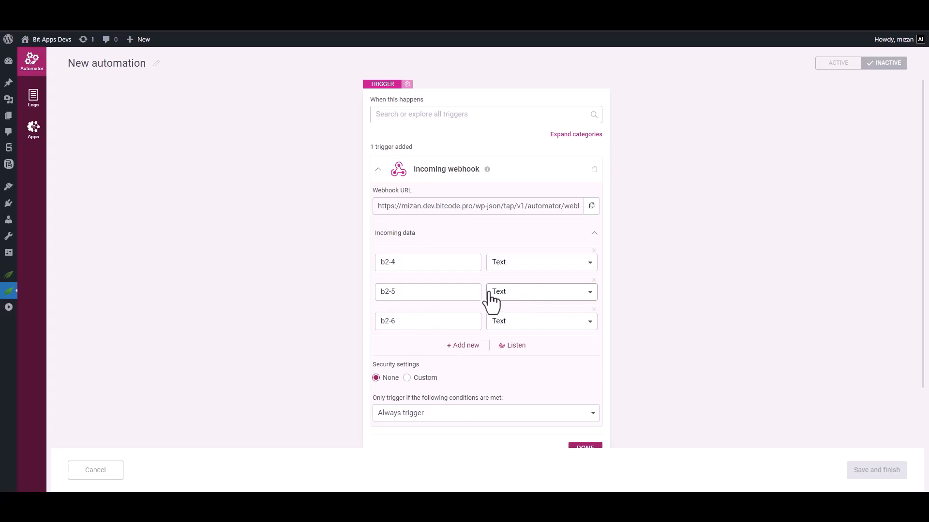
- Map field b2-4 to Dynamic Mapping > Email and confirm the webhook trigger with DONE
{"action": "left_click", "coordinate": [515, 262]}
{"action": "left_click", "coordinate": [527, 333]}
{"action": "left_click", "coordinate": [506, 360]}
{"action": "left_click_drag", "start_coordinate": [925, 217], "coordinate": [925, 279]}
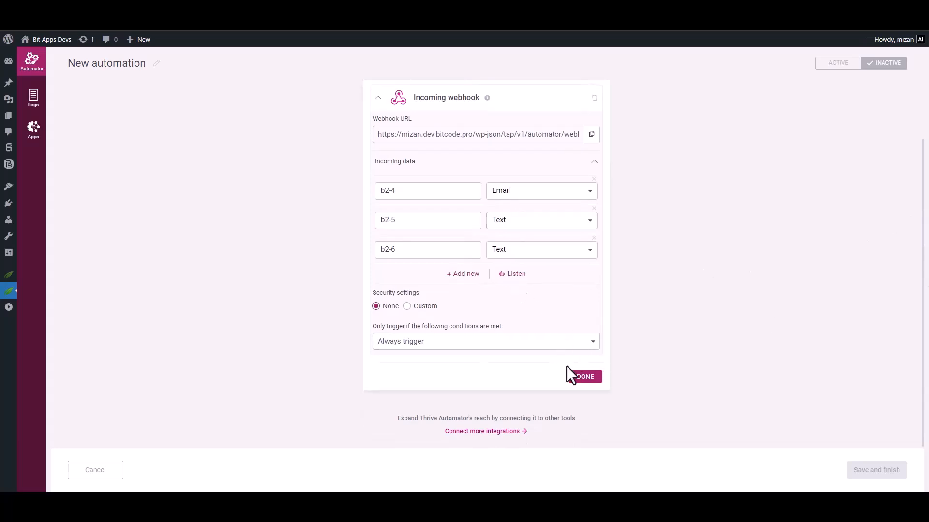
{"action": "left_click", "coordinate": [583, 377]}
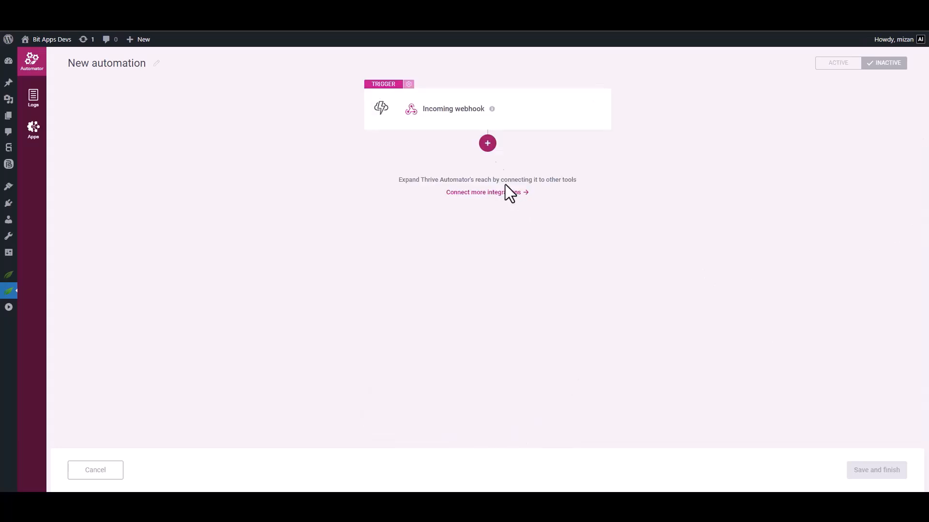
- Add an Email 'Add user in autoresponder' action using MailerLite
{"action": "left_click", "coordinate": [489, 148]}
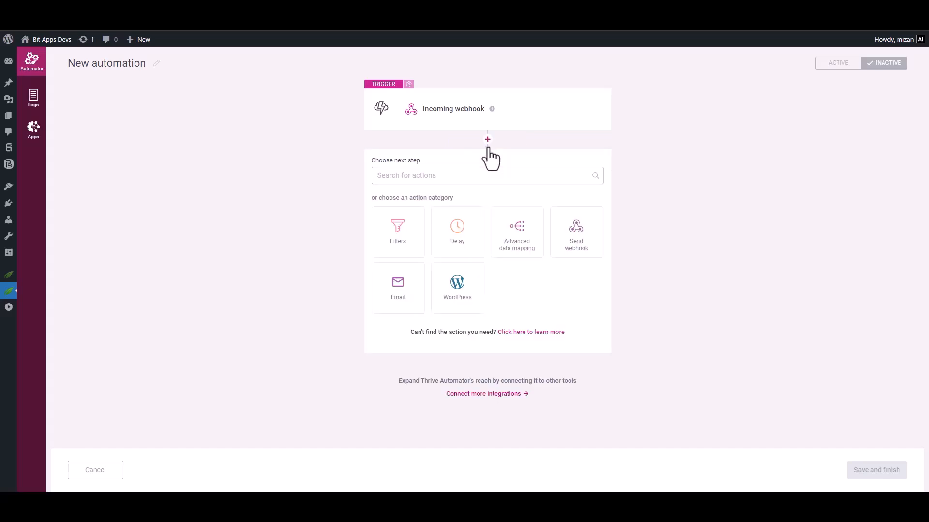
{"action": "left_click", "coordinate": [401, 309]}
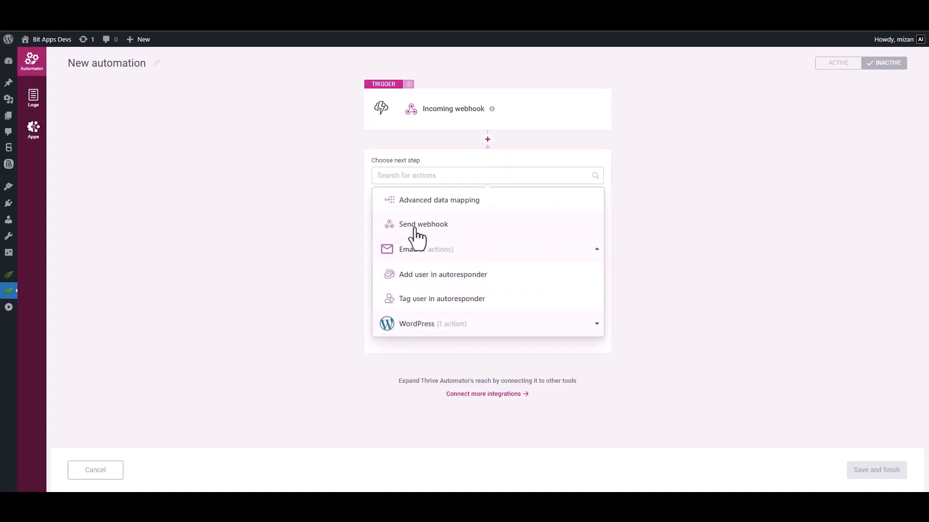
{"action": "left_click", "coordinate": [456, 279]}
{"action": "left_click", "coordinate": [492, 186]}
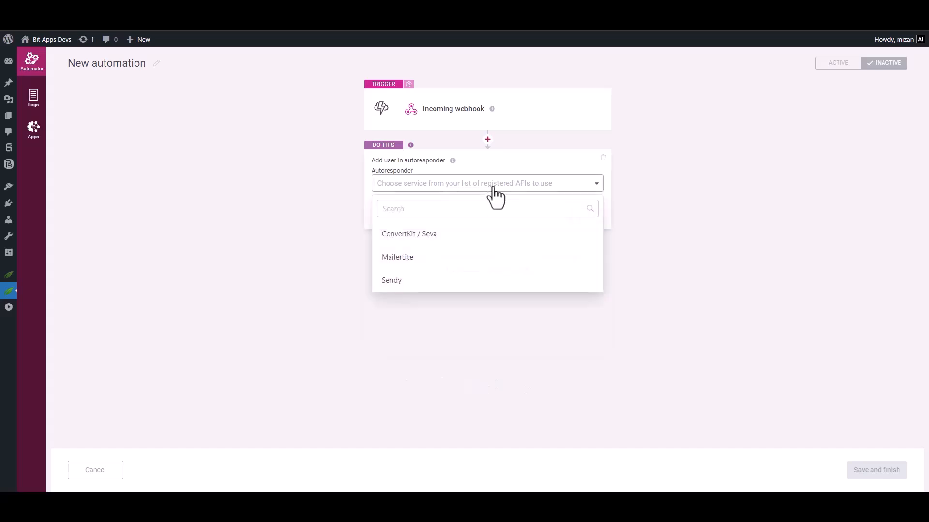
{"action": "left_click", "coordinate": [408, 273]}
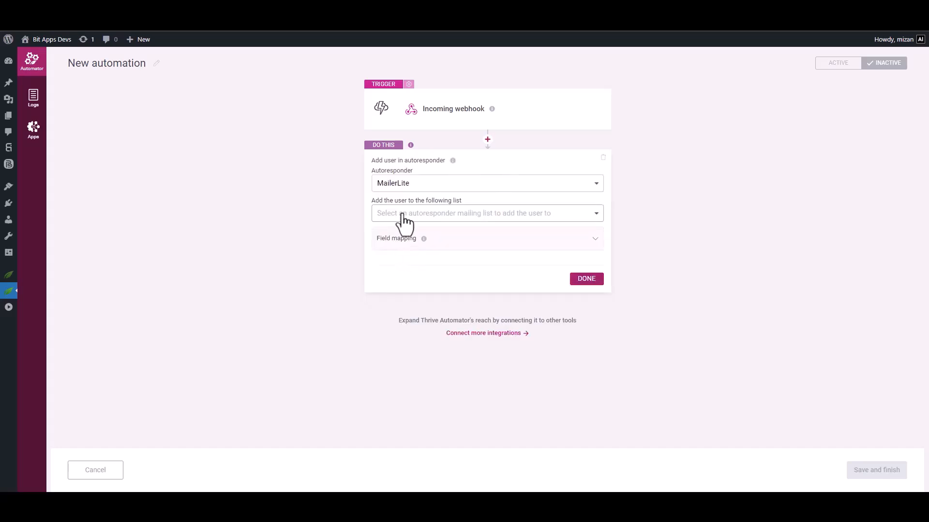
- Choose the Bit Integrations list, then save the automation and set it Active
{"action": "left_click", "coordinate": [499, 215]}
{"action": "left_click", "coordinate": [415, 266]}
{"action": "left_click", "coordinate": [417, 266]}
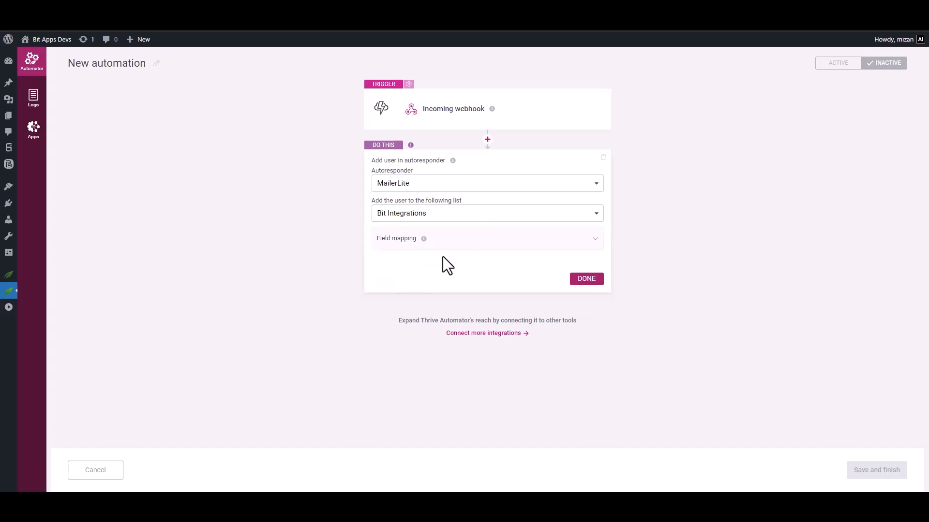
{"action": "left_click", "coordinate": [584, 280]}
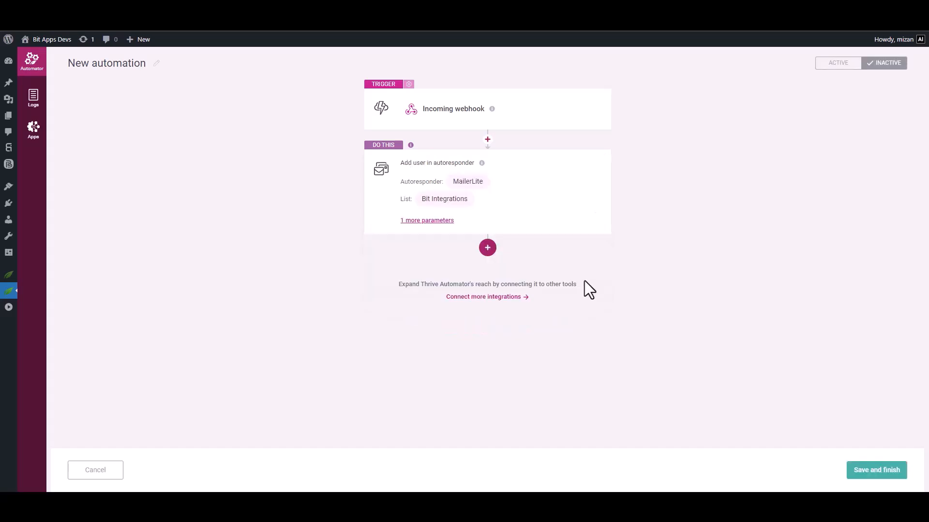
{"action": "left_click", "coordinate": [880, 479]}
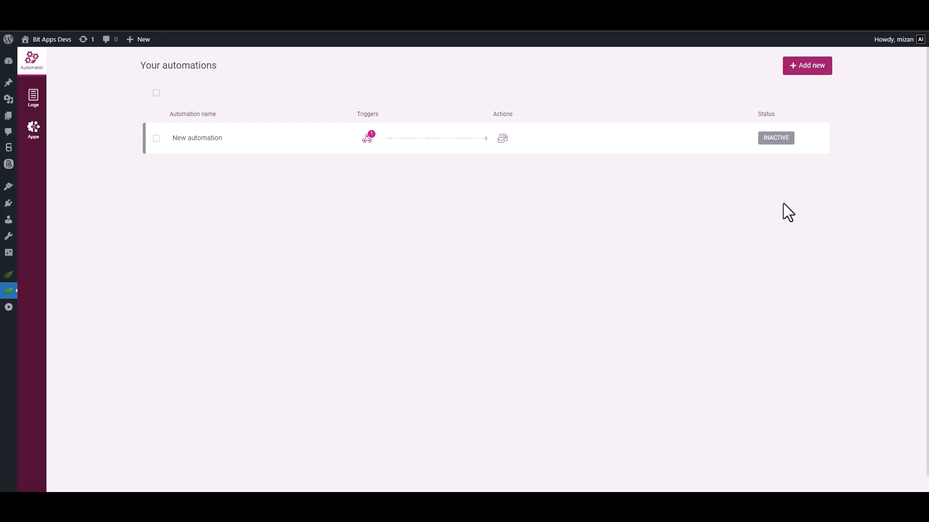
{"action": "left_click", "coordinate": [773, 139]}
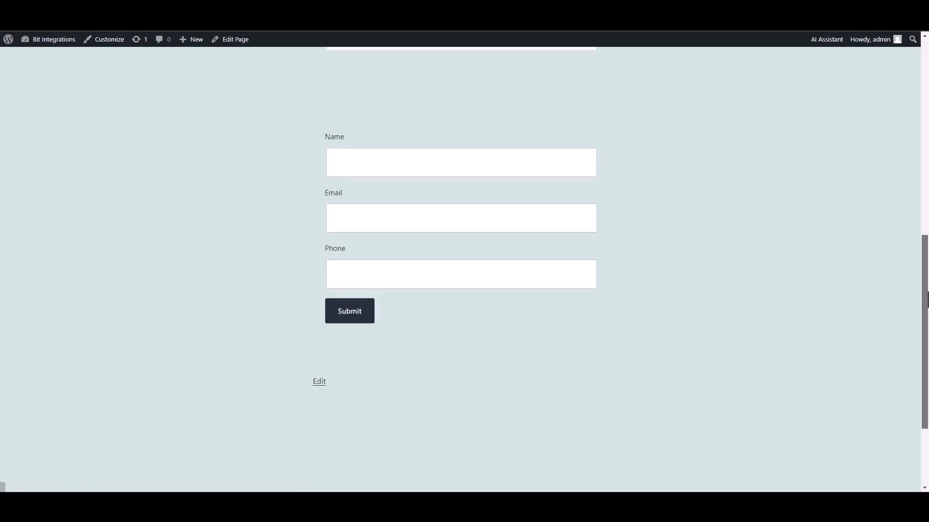
- Submit the Spectra form with name 'Bit Integrations' and a support e-mail address
{"action": "left_click", "coordinate": [545, 186]}
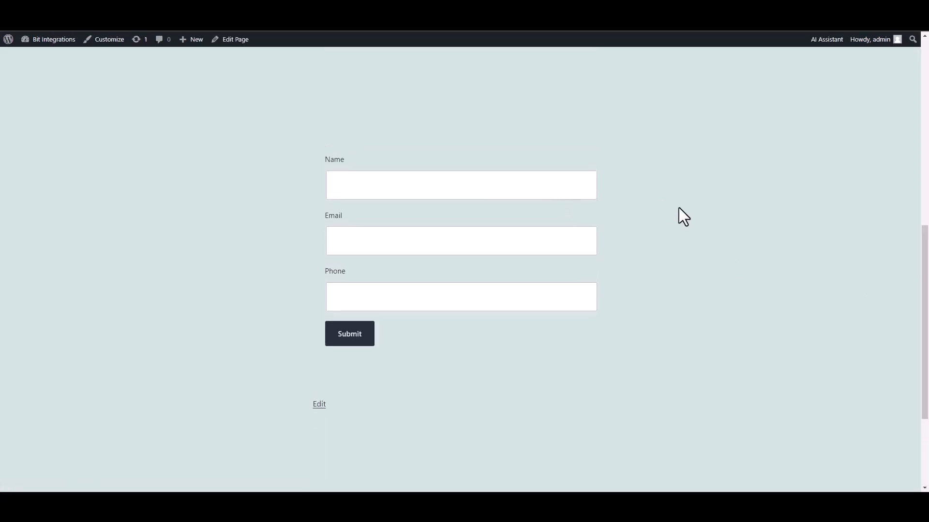
{"action": "type", "text": "Bit Integrations"}
{"action": "left_click", "coordinate": [527, 228]}
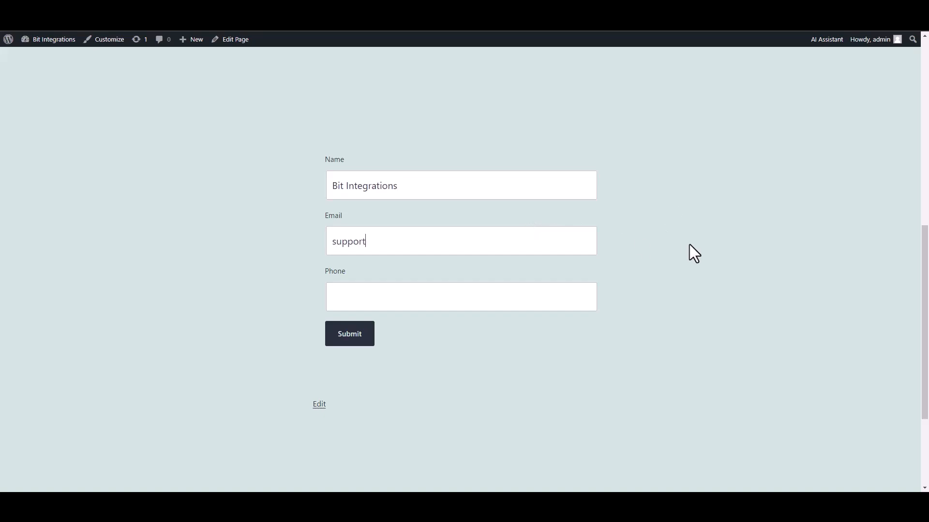
{"action": "type", "text": "444555"}
{"action": "type", "text": "666"}
{"action": "left_click", "coordinate": [370, 343]}
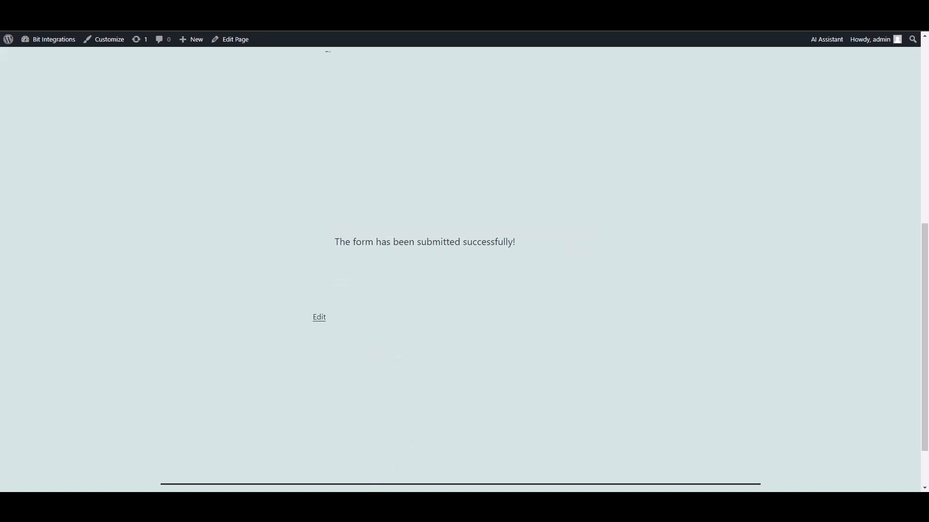